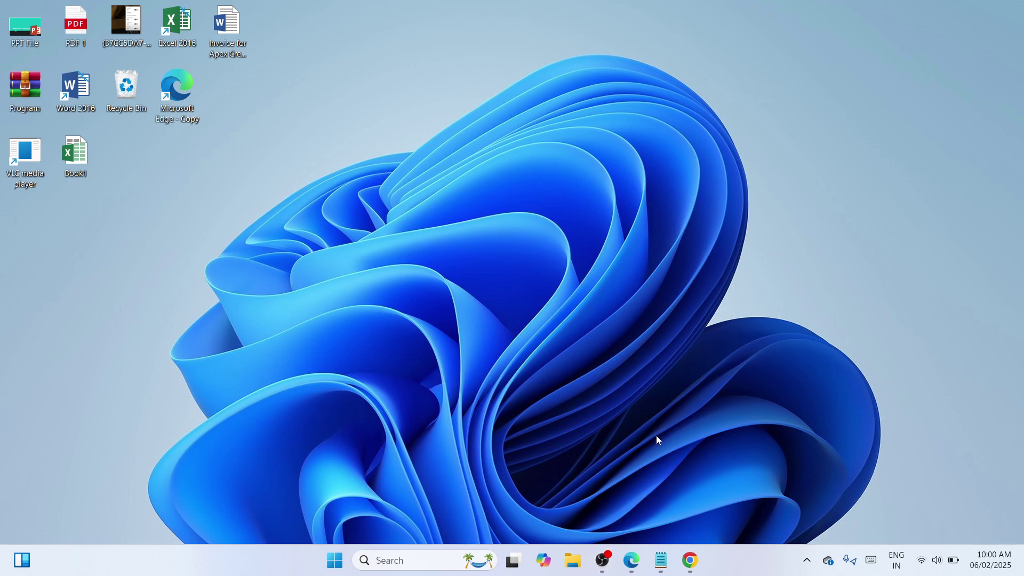
Switch to Chrome and bring up the driver section of Canon's imageCLASS MF3010 support page
left_click(693, 566)
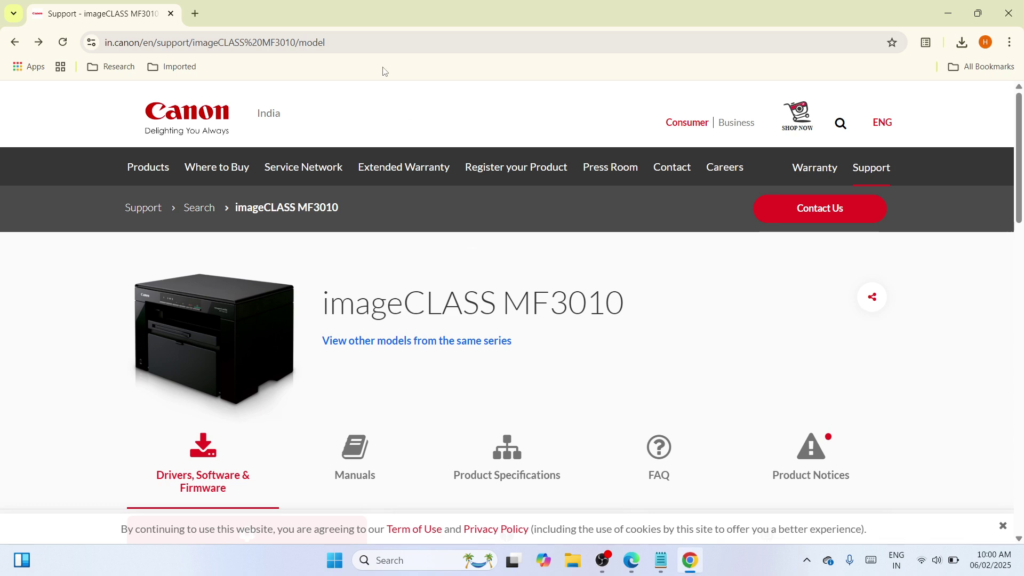
left_click(360, 39)
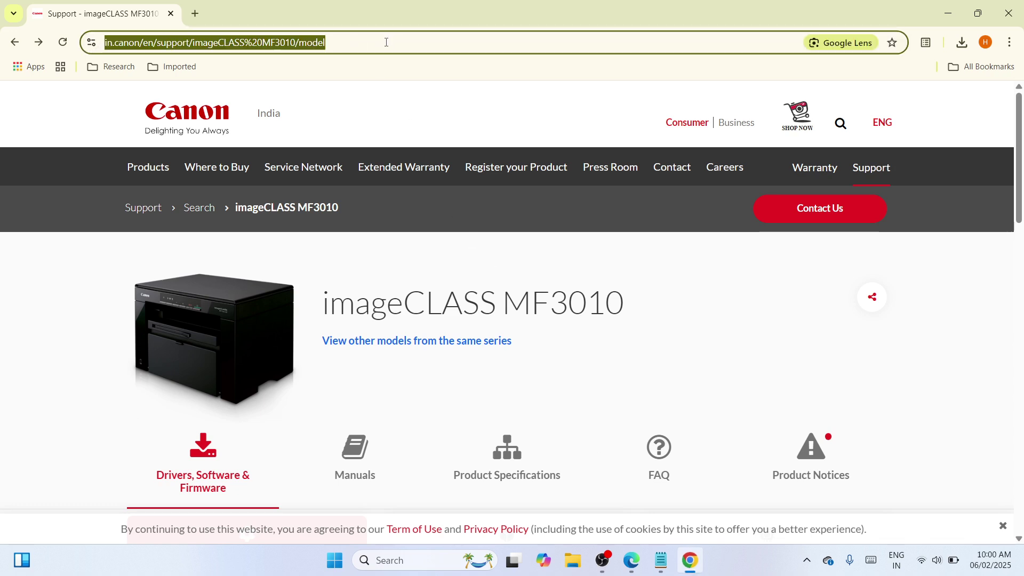
left_click(464, 372)
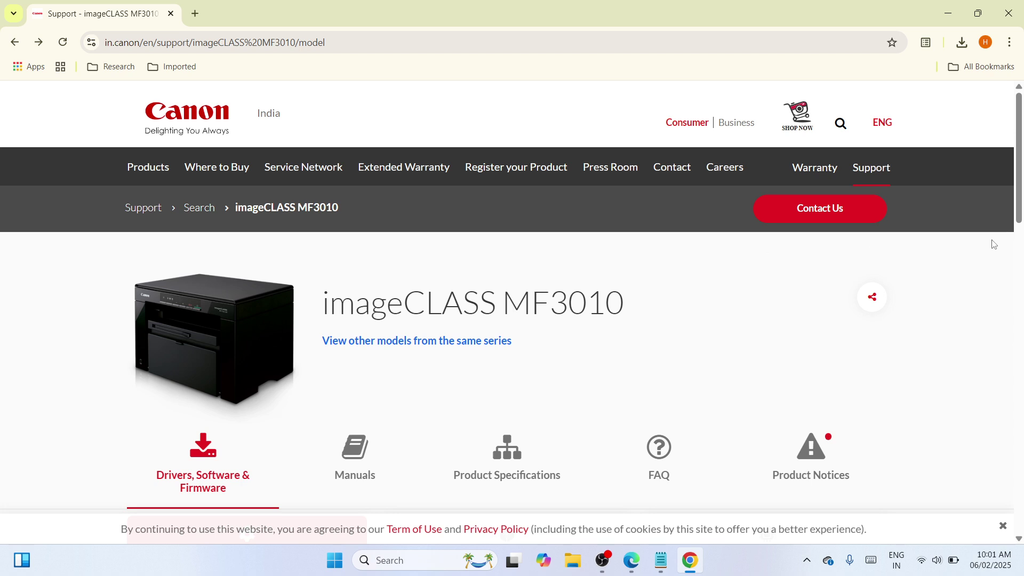
scroll(1020, 210, "down", 3)
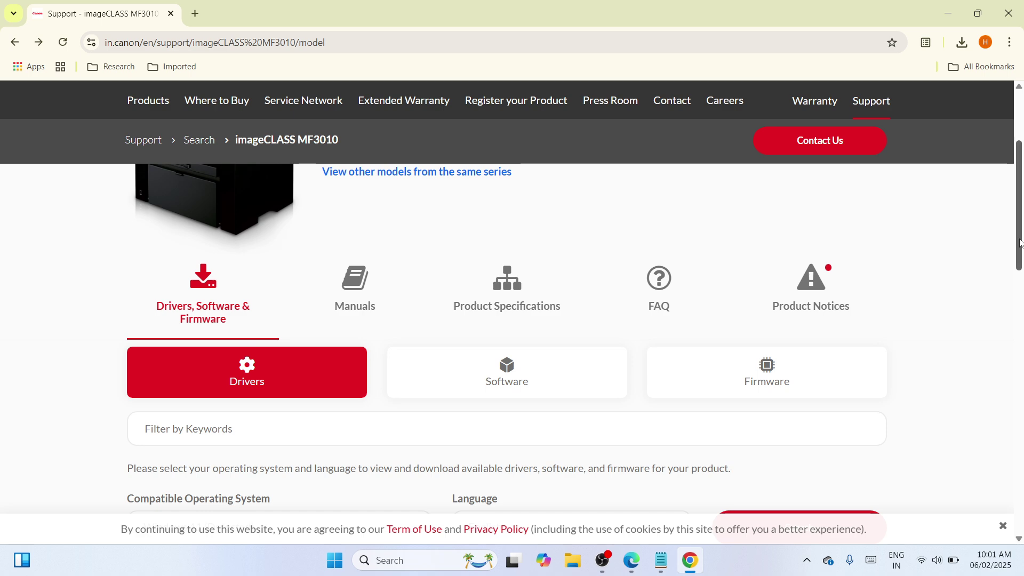
left_click_drag(1020, 243, 1021, 328)
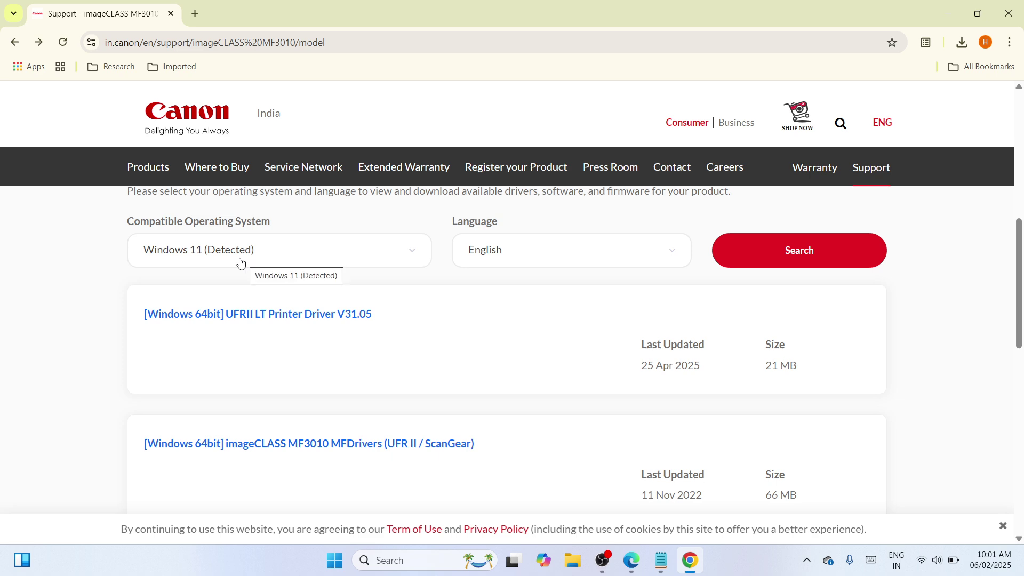
Search for MF3010 drivers with Windows 11 as the operating system and English as the language
left_click(416, 254)
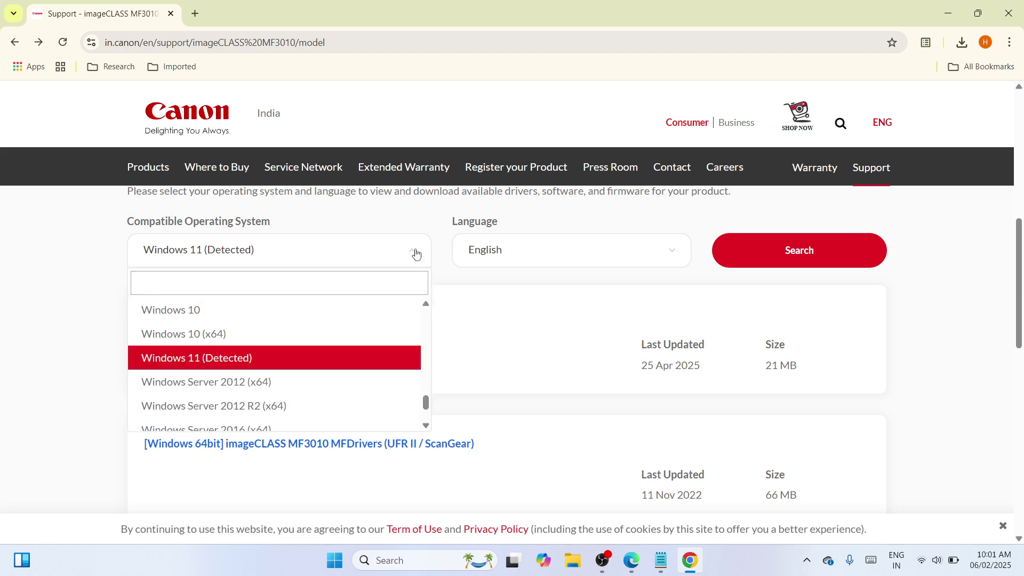
left_click(357, 366)
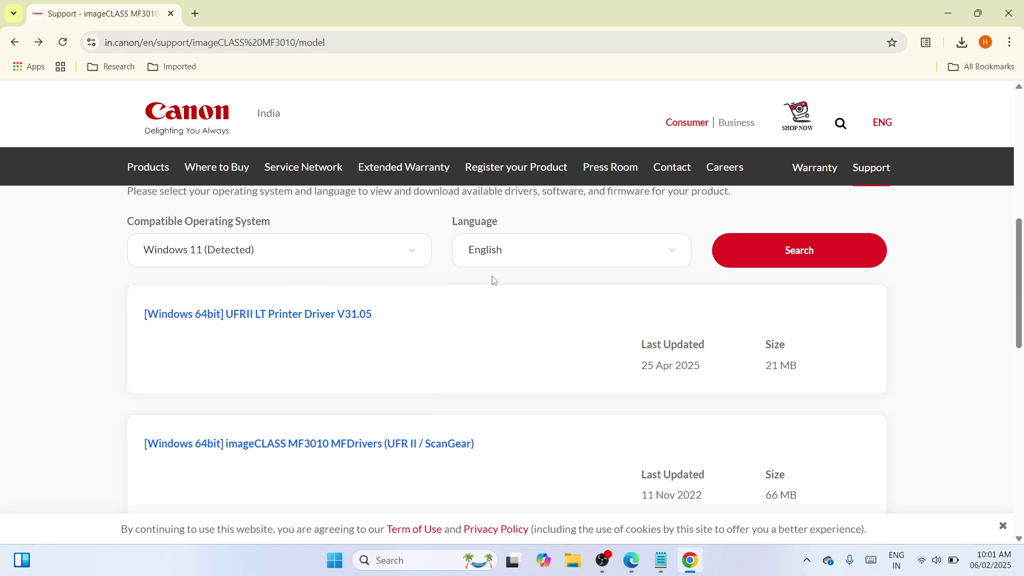
left_click(679, 251)
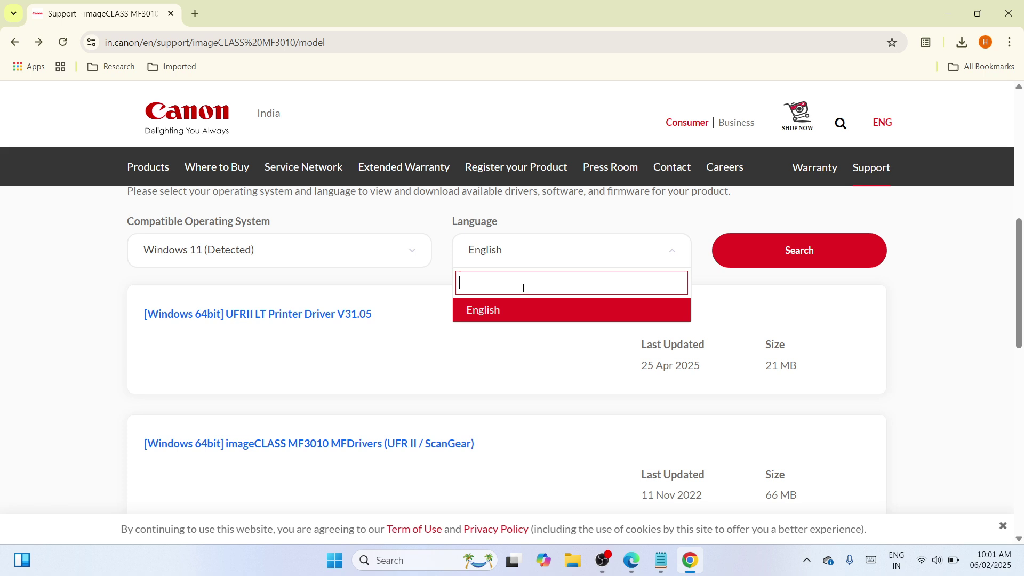
left_click(628, 312)
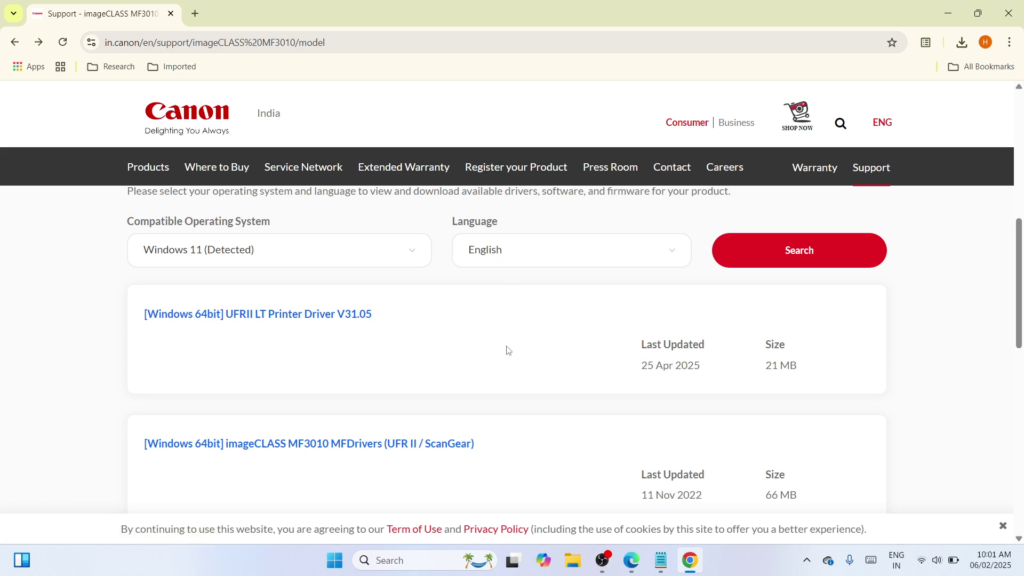
left_click(821, 265)
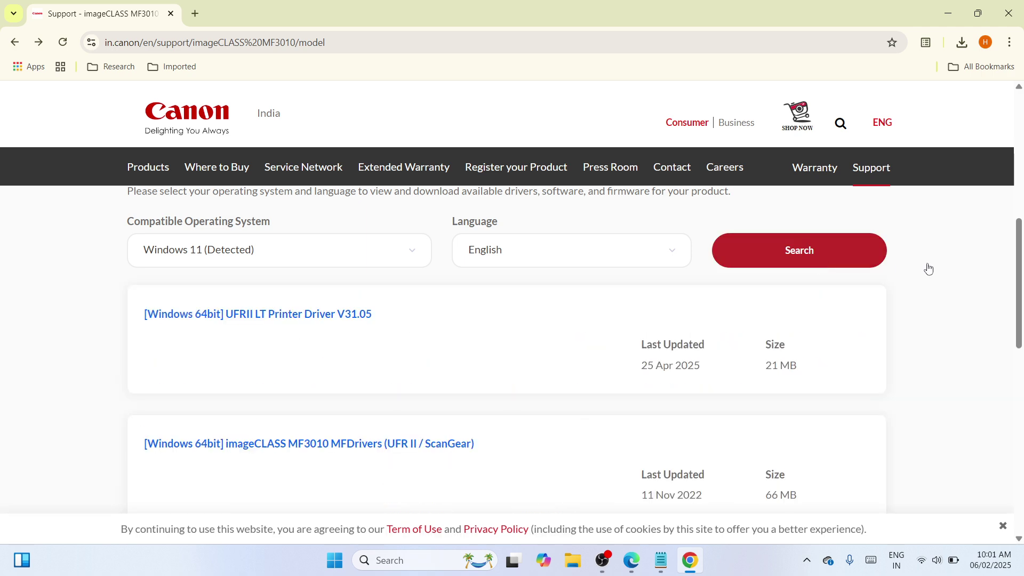
scroll(1015, 287, "down", 1)
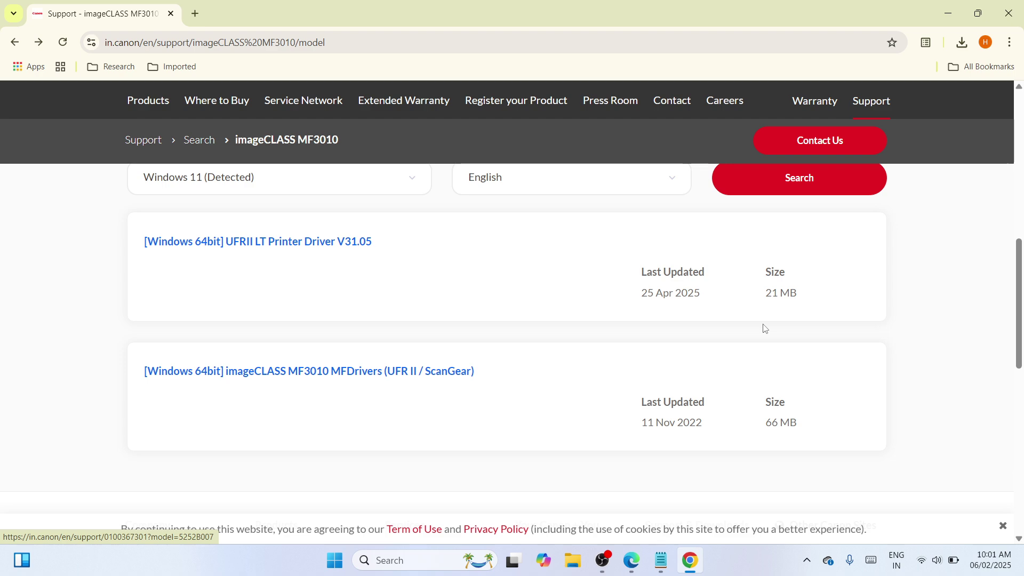
Show the downloaded MF3010MFDriverV3901WPEN file in its folder, cut it, and close the folder window
left_click(965, 47)
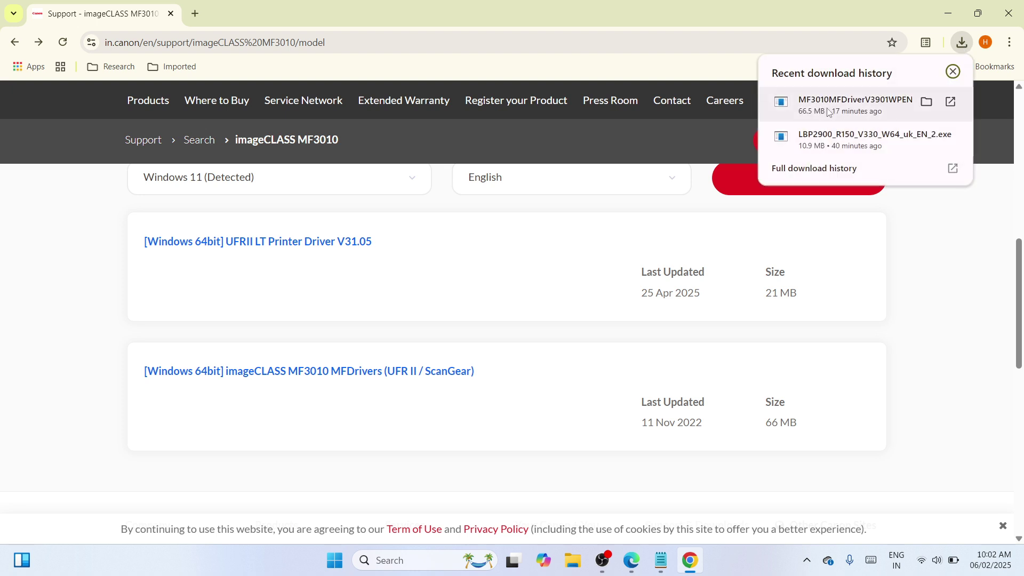
left_click(928, 101)
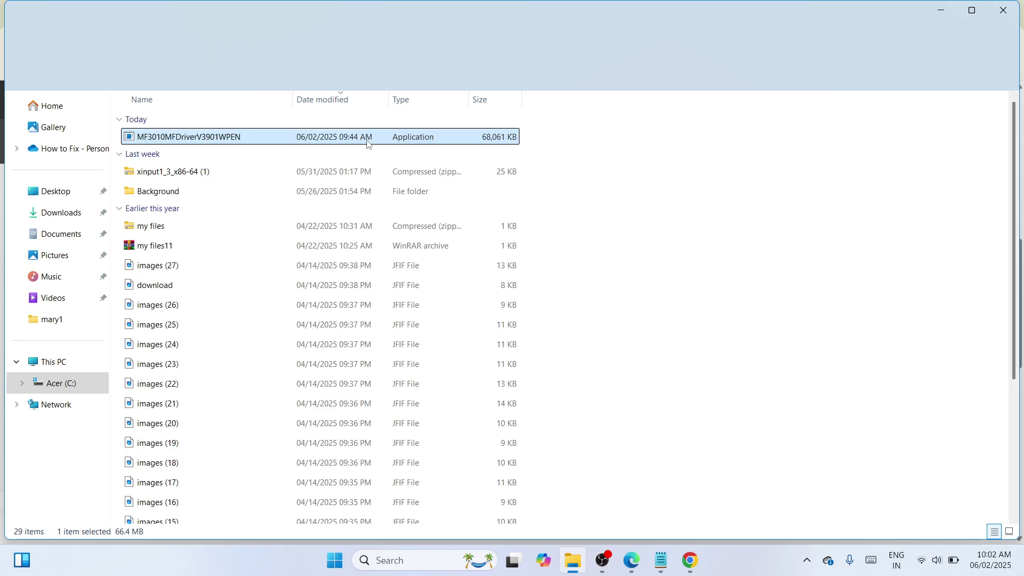
right_click(367, 144)
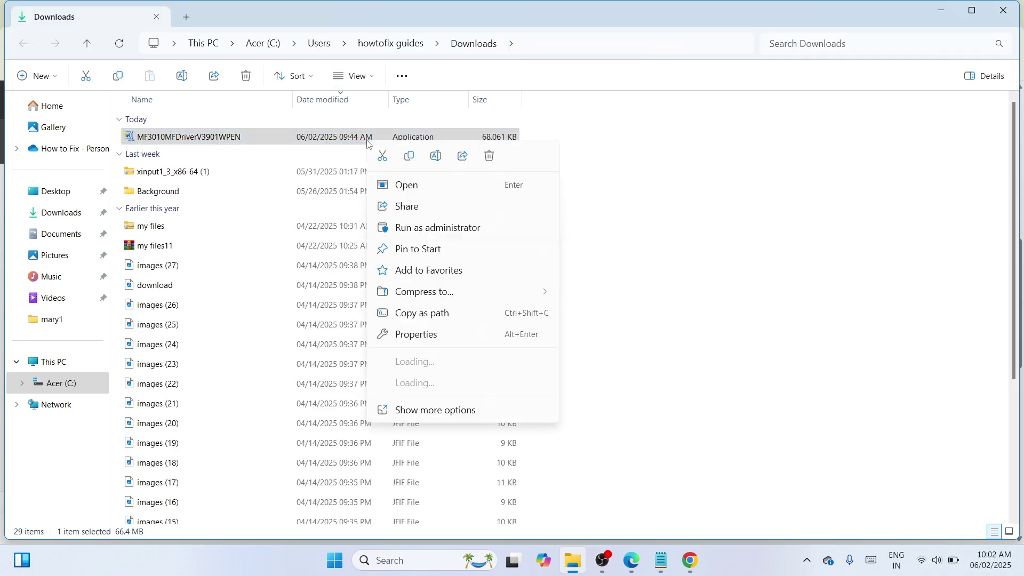
left_click(383, 159)
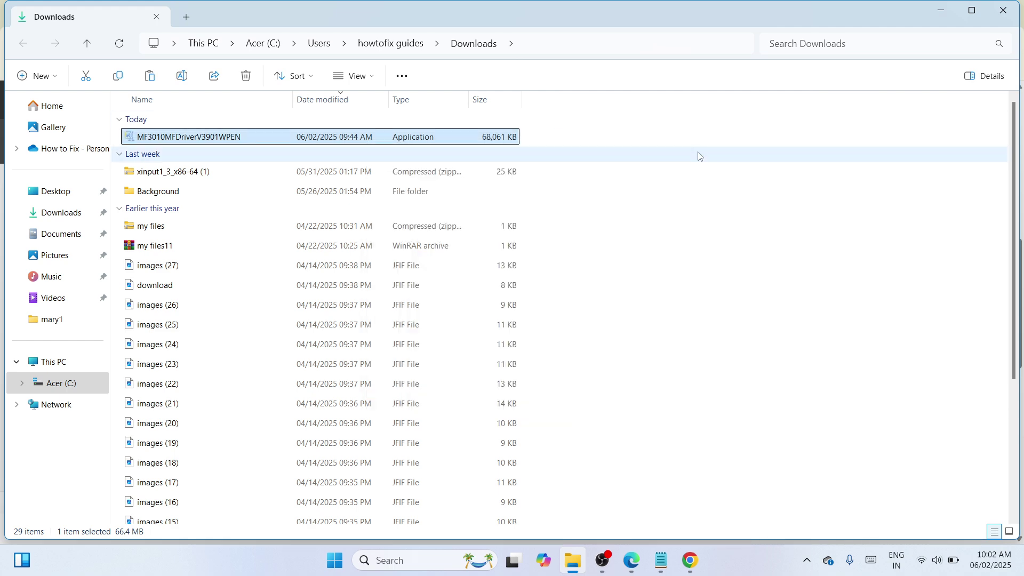
left_click(996, 11)
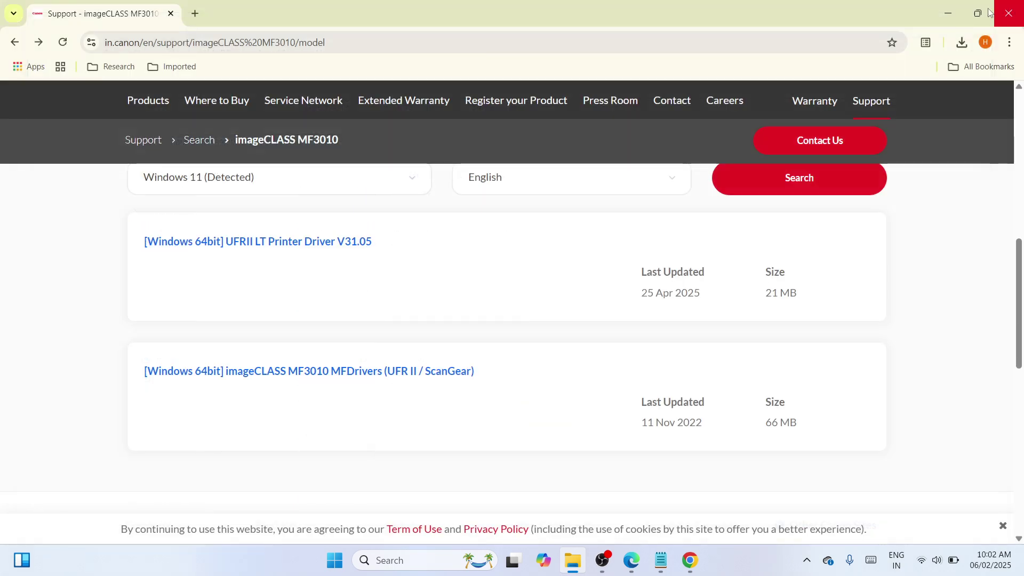
Paste the driver installer onto the desktop and place it in an open area away from the other icons
left_click(951, 9)
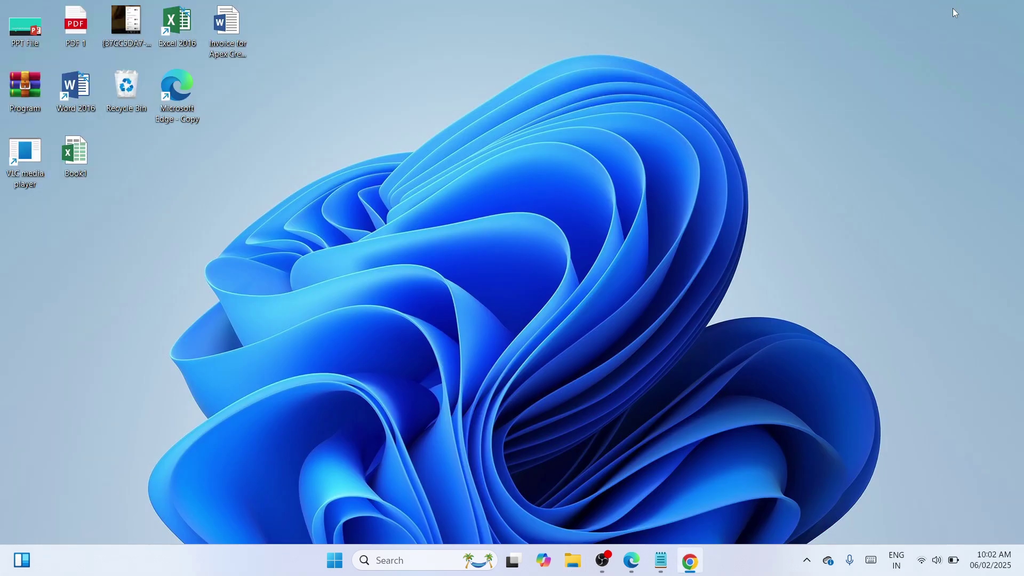
right_click(499, 183)
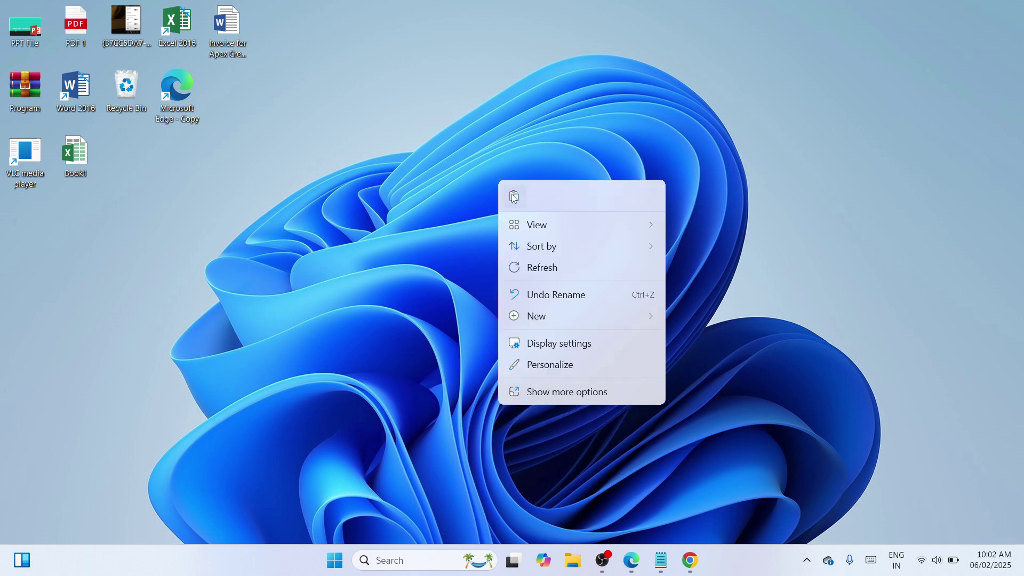
left_click(513, 198)
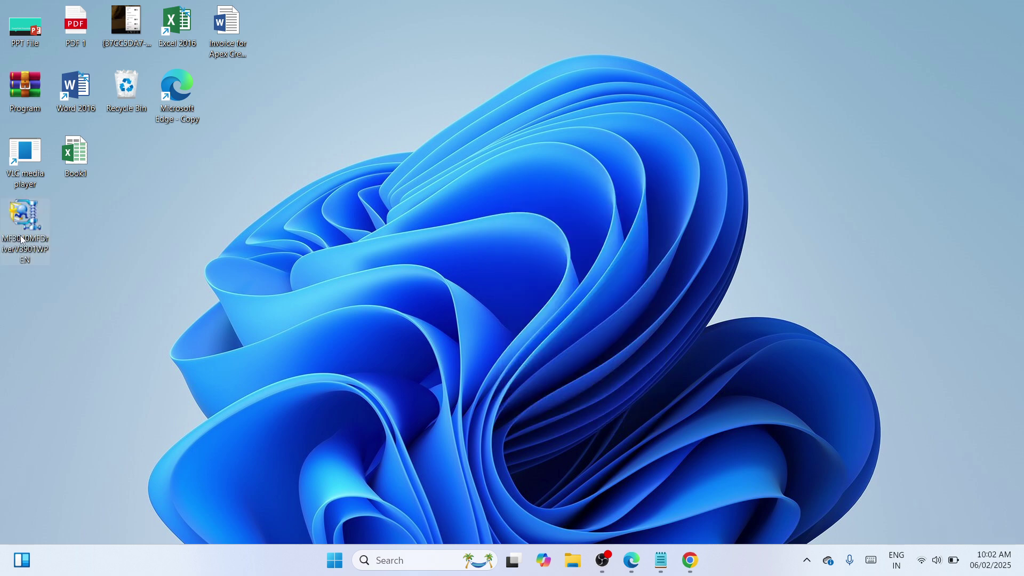
left_click_drag(21, 235, 440, 152)
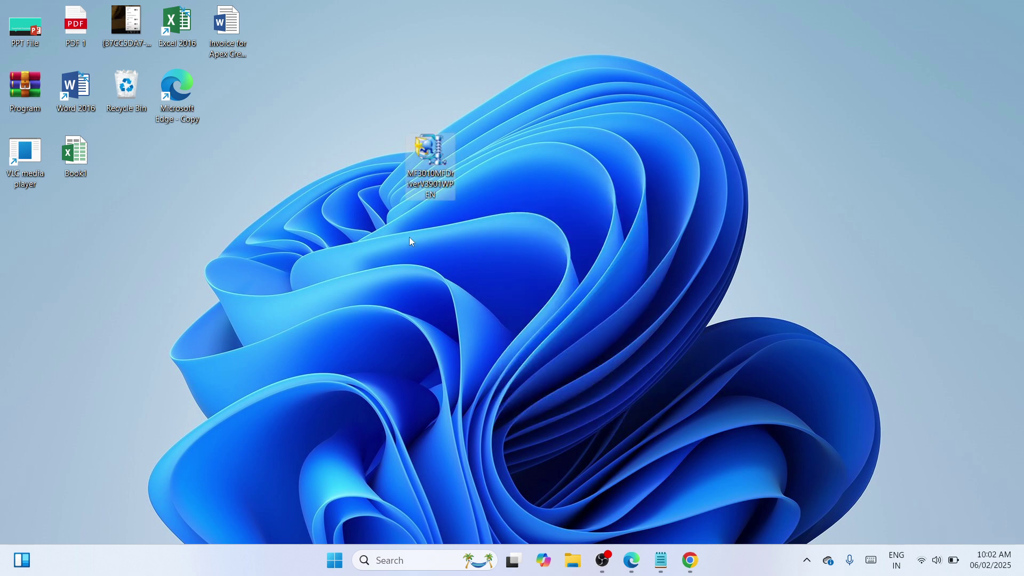
Extract the MF3010 driver installer with WinRAR into its own folder on the desktop
right_click(427, 147)
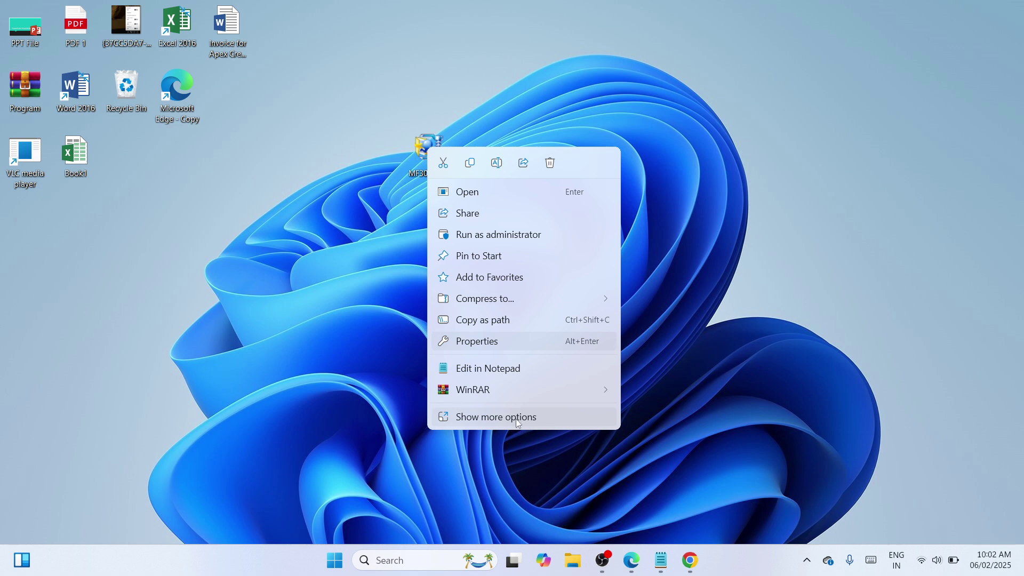
mouse_move(546, 410)
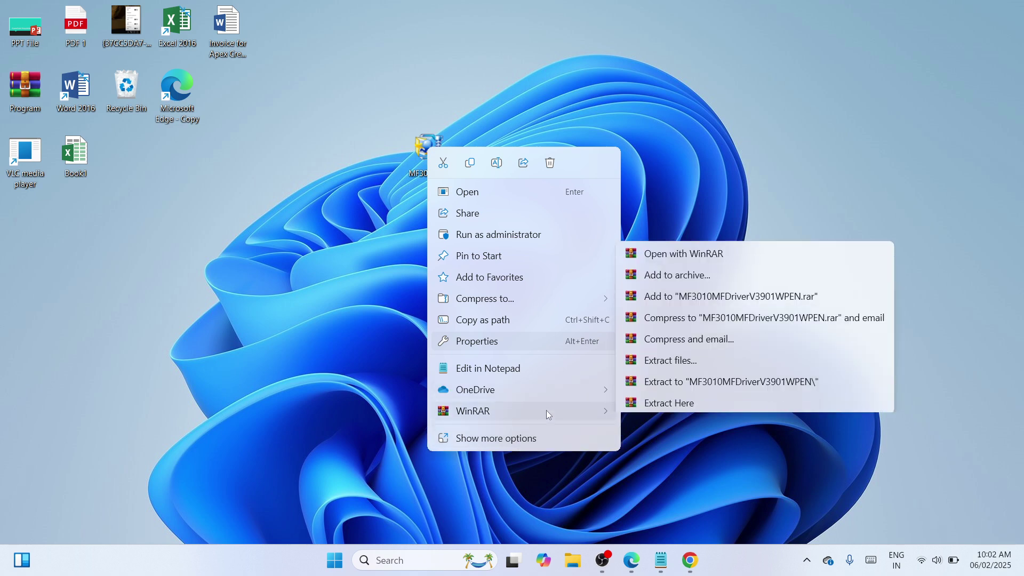
left_click(727, 365)
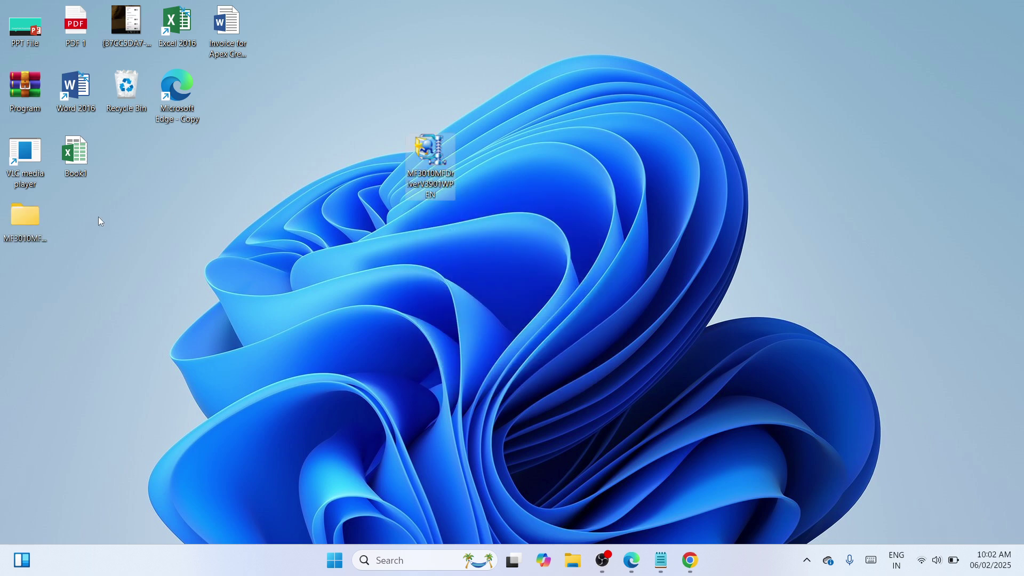
left_click_drag(23, 213, 369, 140)
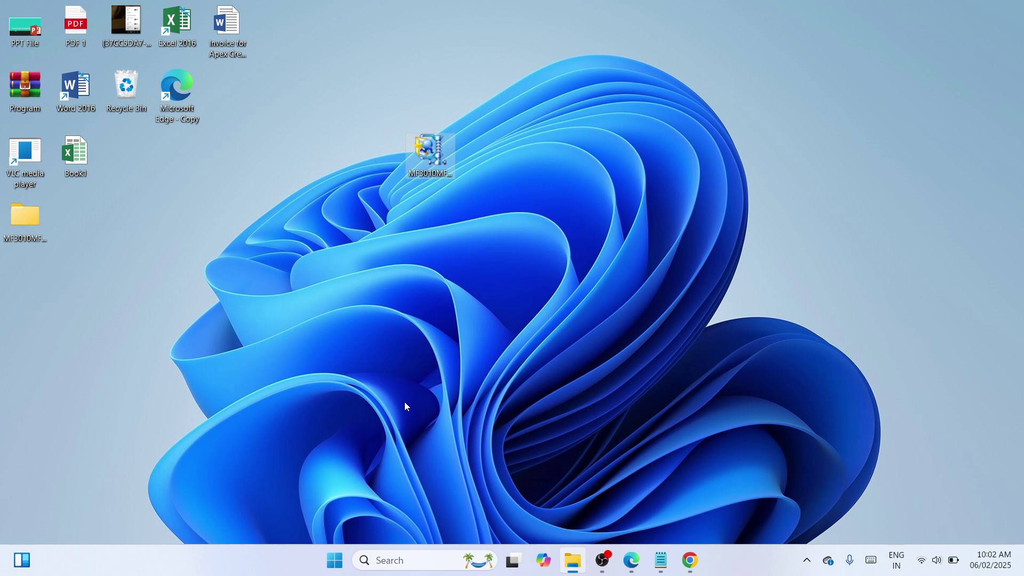
Open Windows Settings and abort the WinZip Self-Extractor's unzip operation
right_click(341, 560)
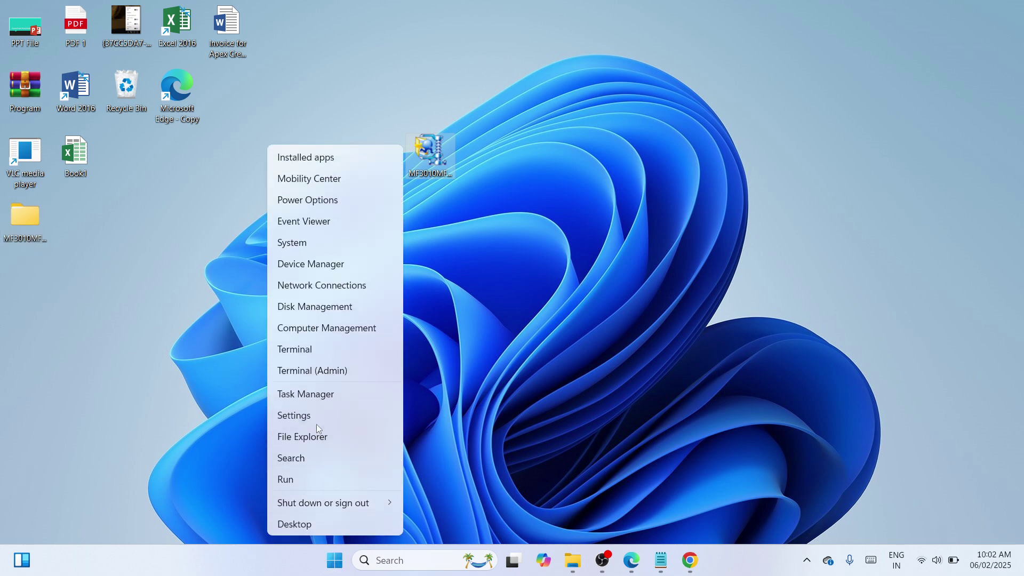
left_click(315, 420)
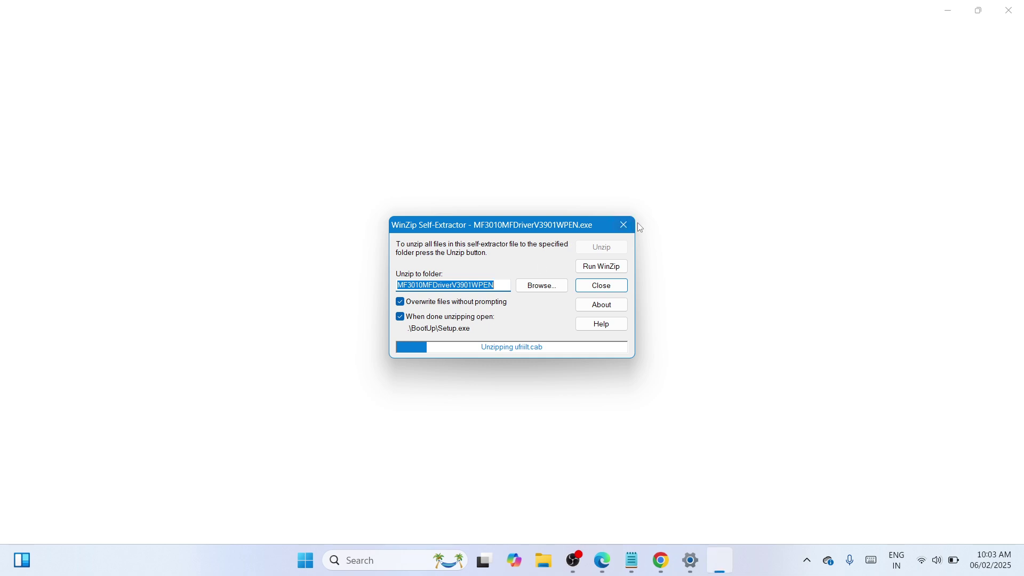
left_click(623, 224)
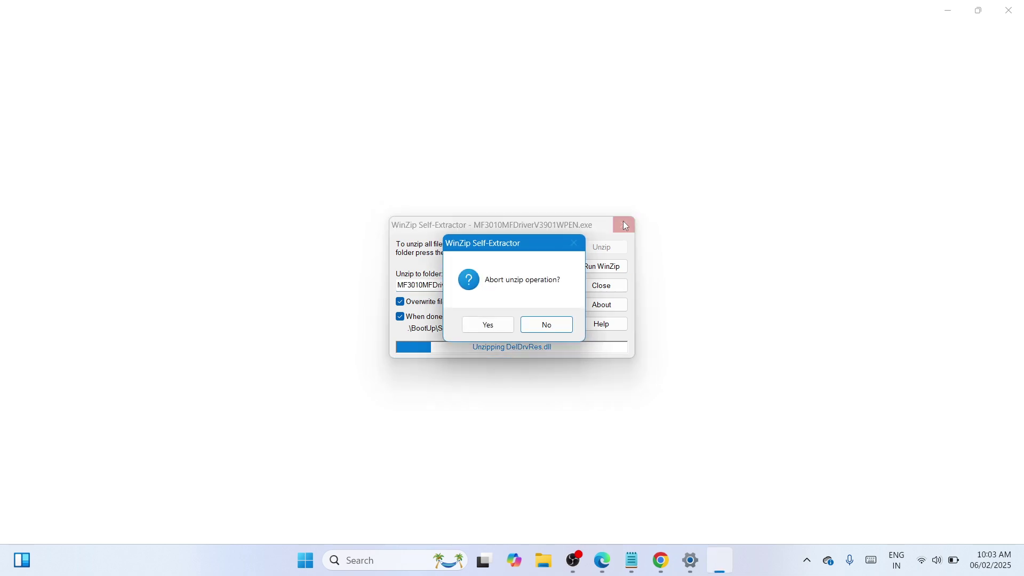
left_click(487, 325)
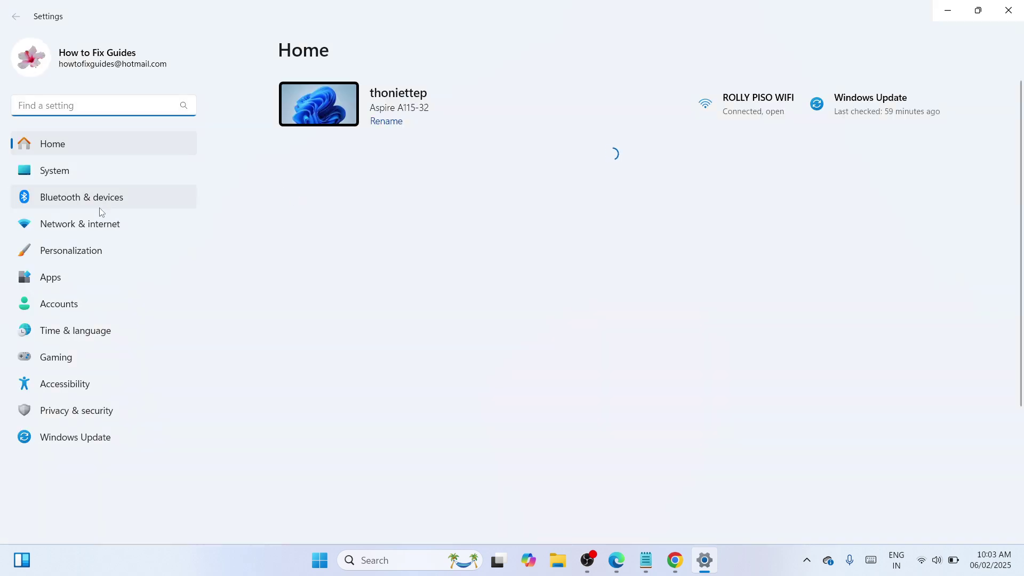
Go to the Printers & scanners settings and start adding an unlisted printer manually
left_click(79, 205)
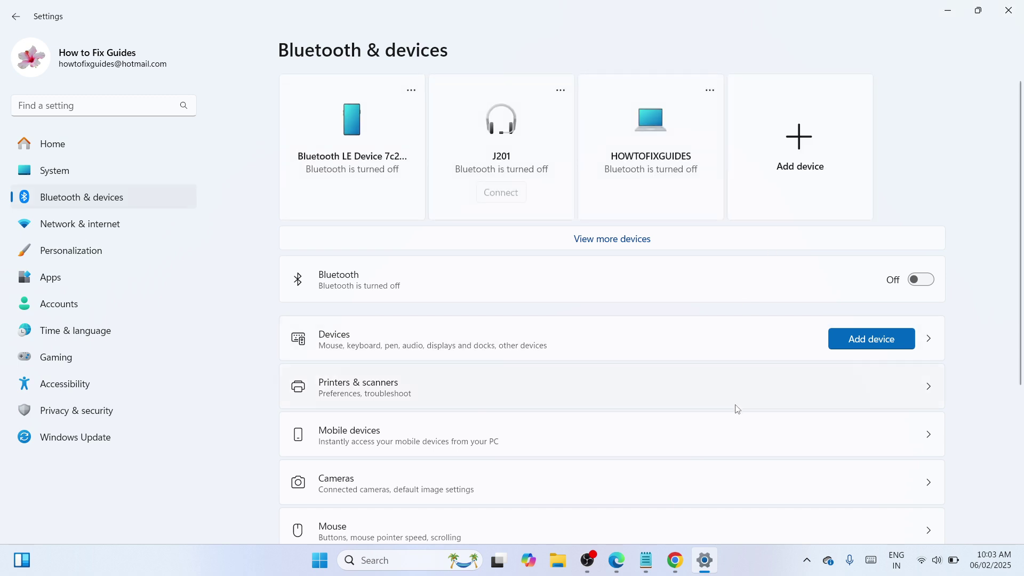
left_click(645, 387)
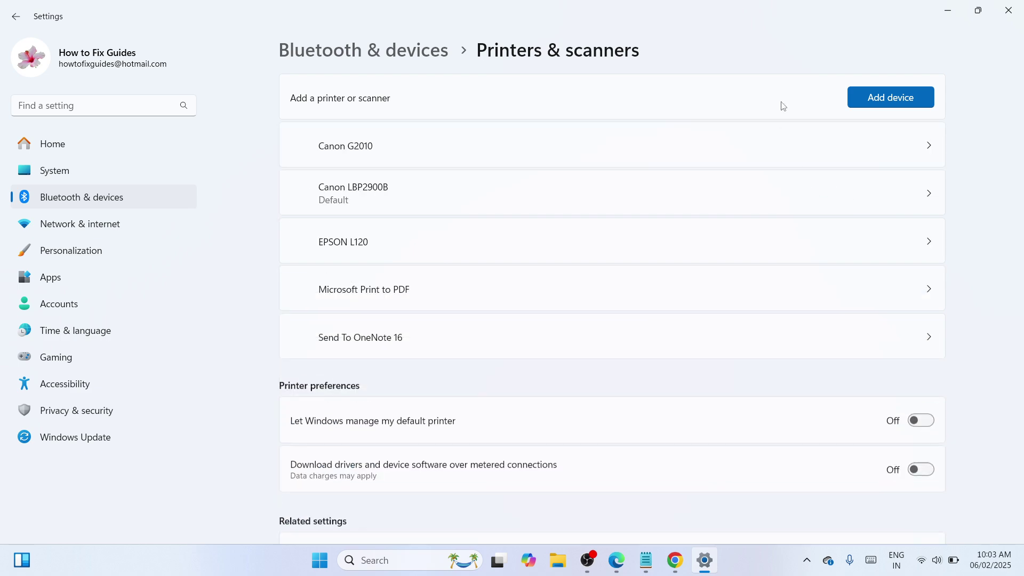
left_click(884, 89)
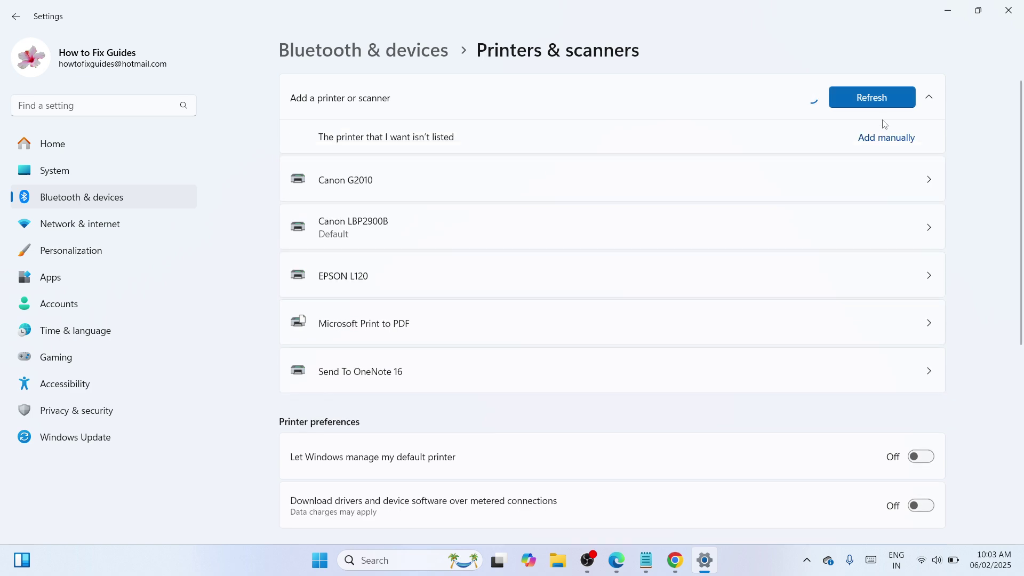
left_click(875, 141)
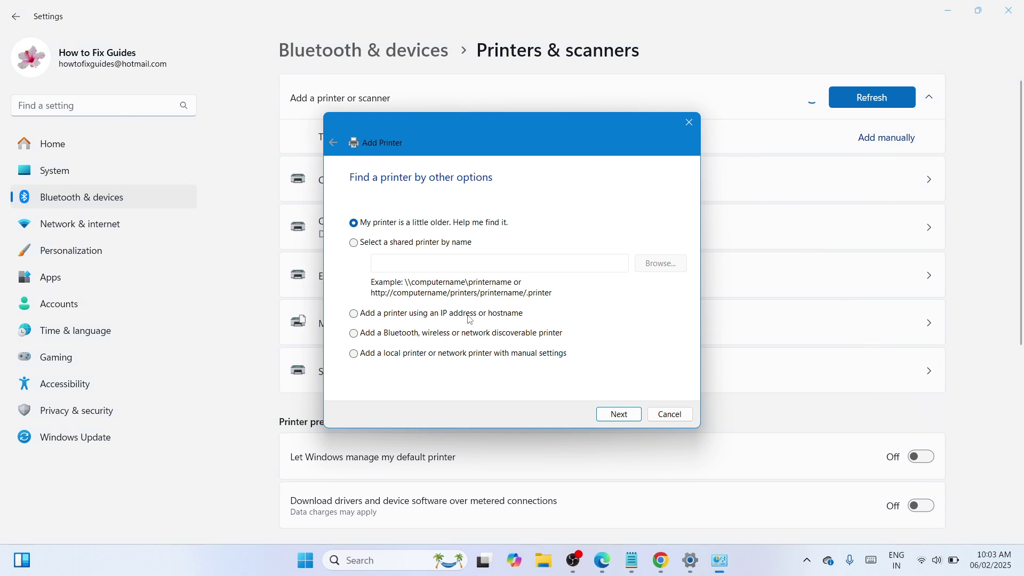
Choose to add a local printer with manual settings, using the existing port USB001 (Virtual printer port for USB)
left_click(405, 355)
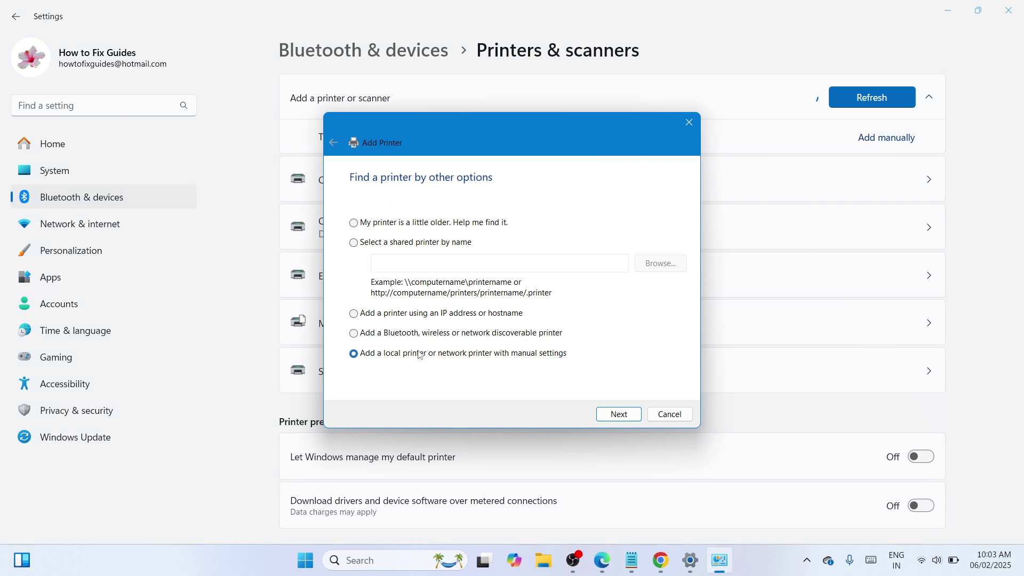
left_click(618, 414)
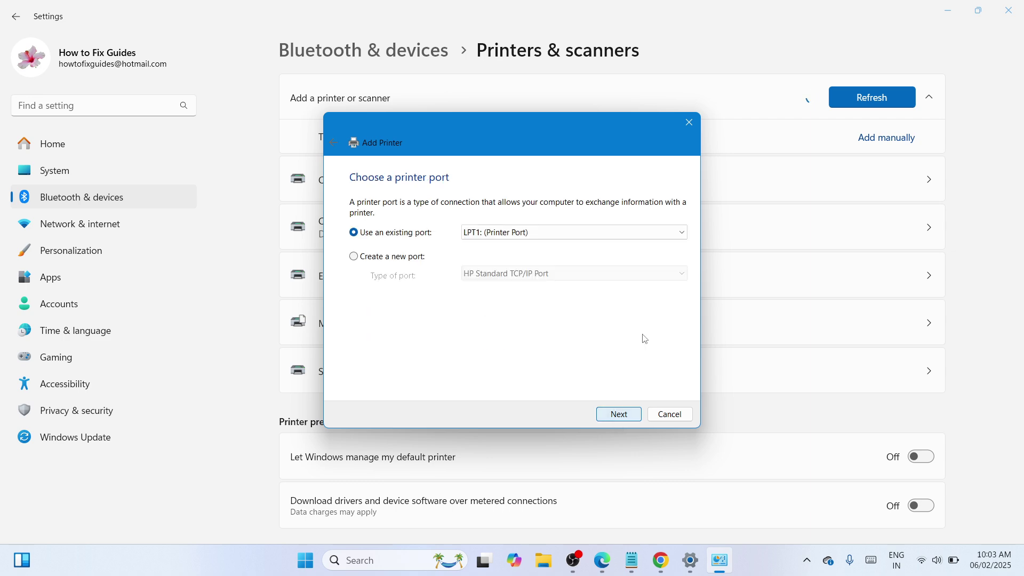
left_click(679, 233)
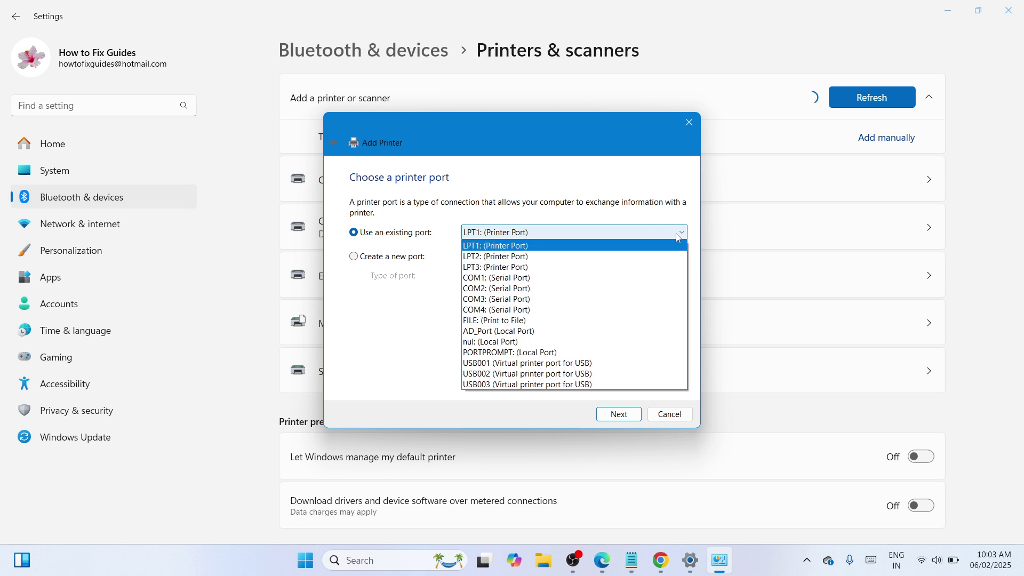
left_click(631, 365)
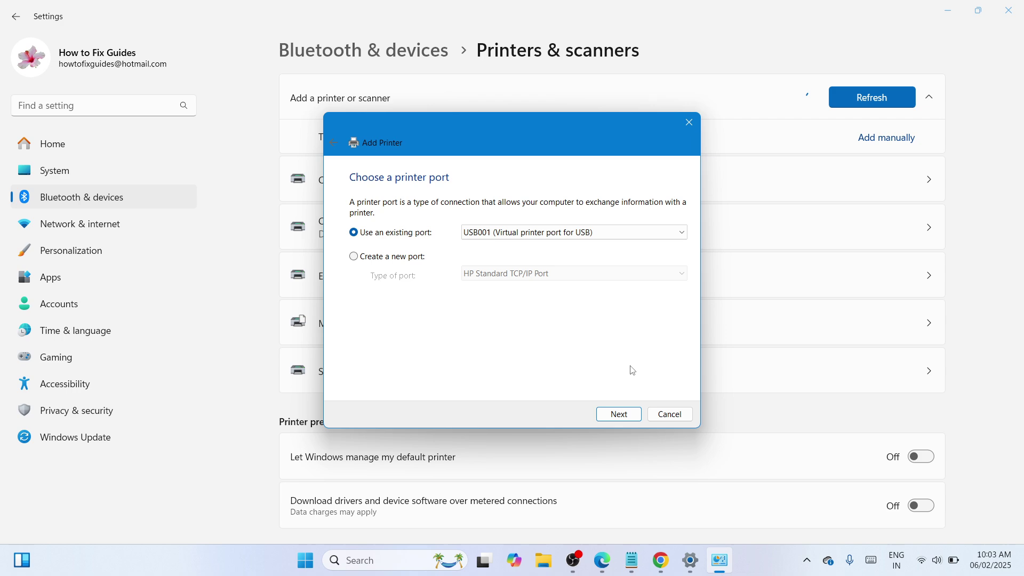
left_click(627, 417)
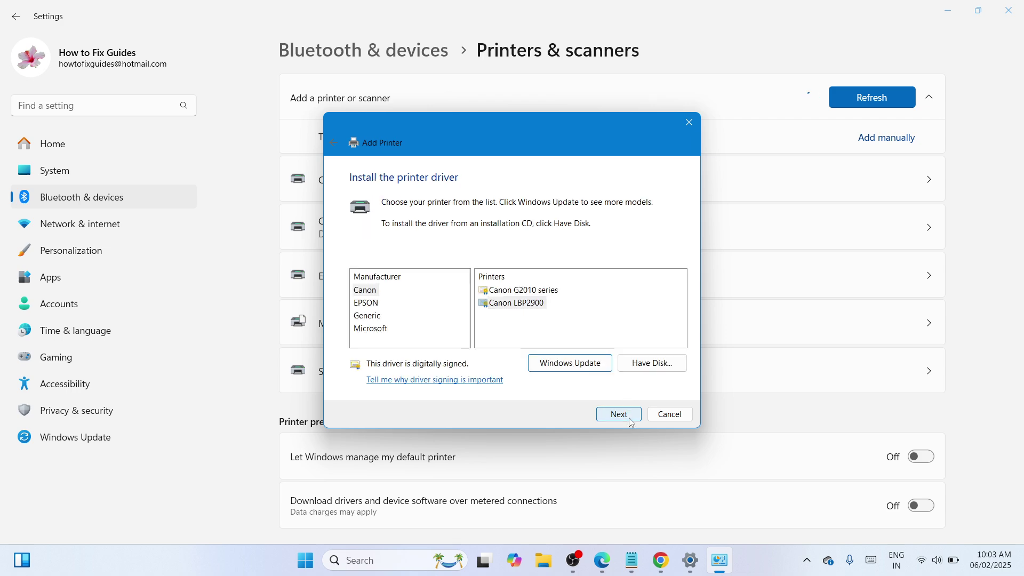
Choose to install the driver from disk and browse to the MF3010MFDriverV3901WPEN folder on the desktop
left_click(638, 365)
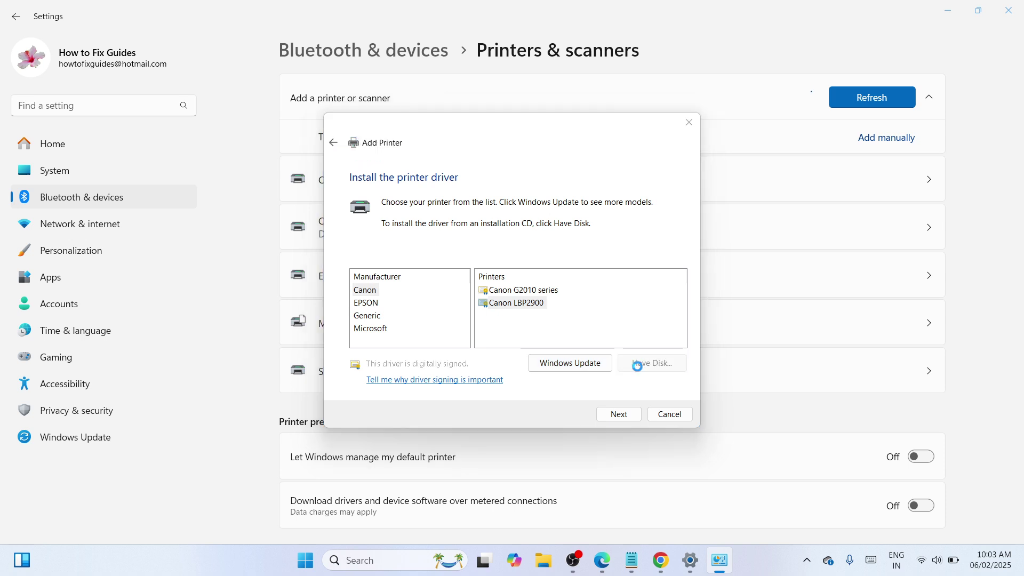
left_click(613, 340)
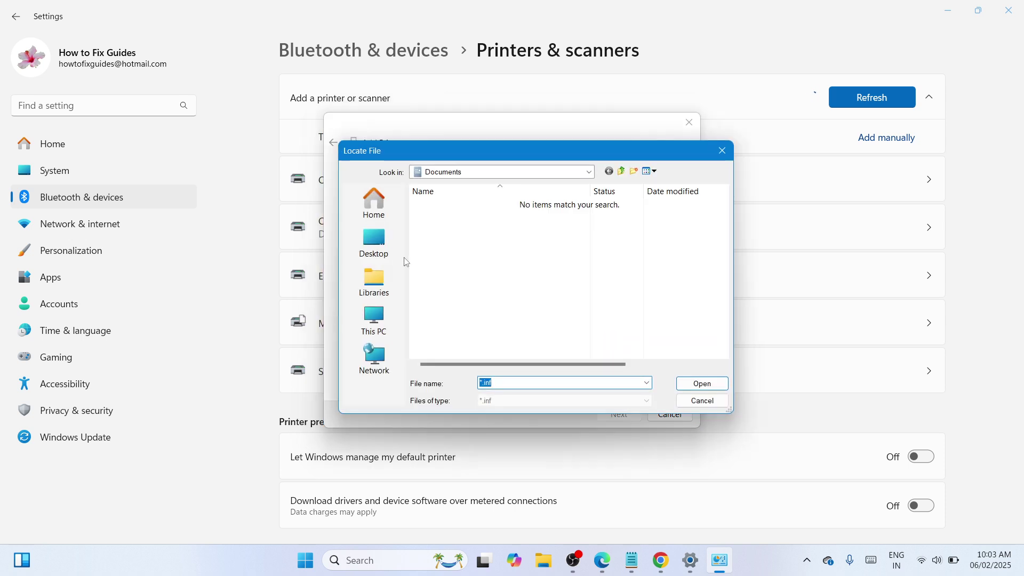
left_click(387, 251)
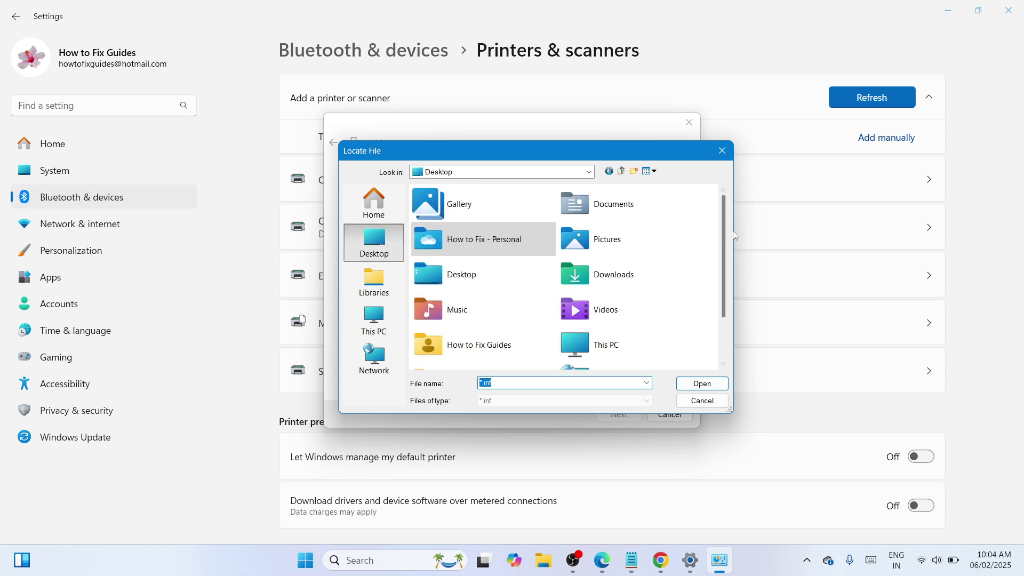
left_click_drag(723, 289, 721, 331)
left_click(496, 353)
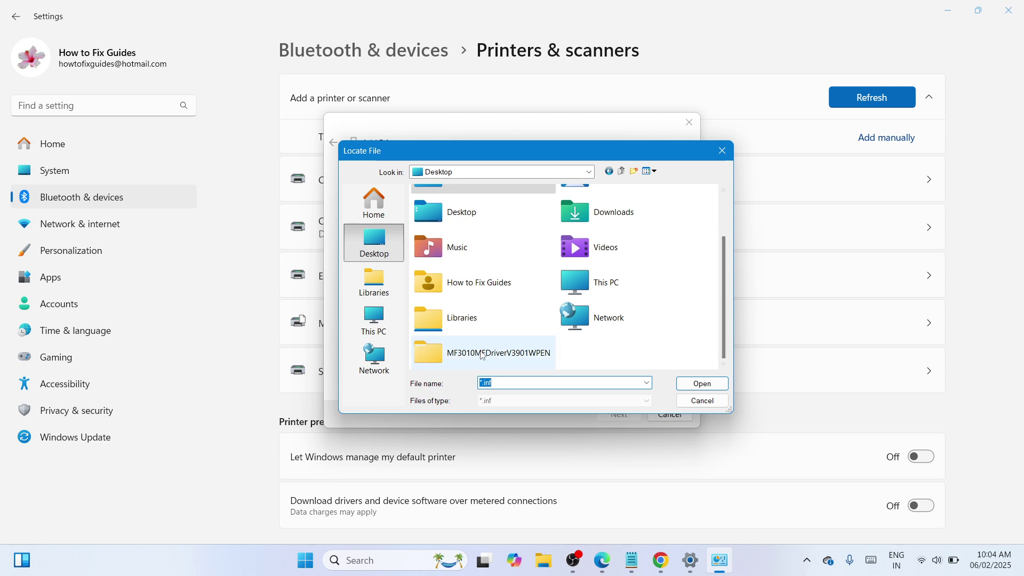
double_click(504, 354)
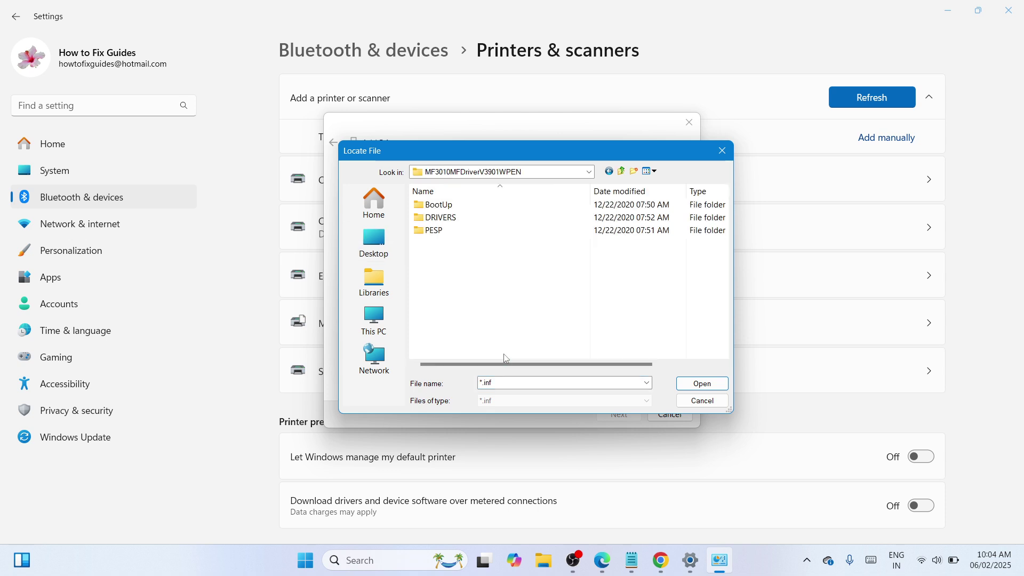
Load the driver information file CNLB0KA64 from the DRIVERS\uk_eng\x64\Driver subfolder as the installation source
left_click(480, 219)
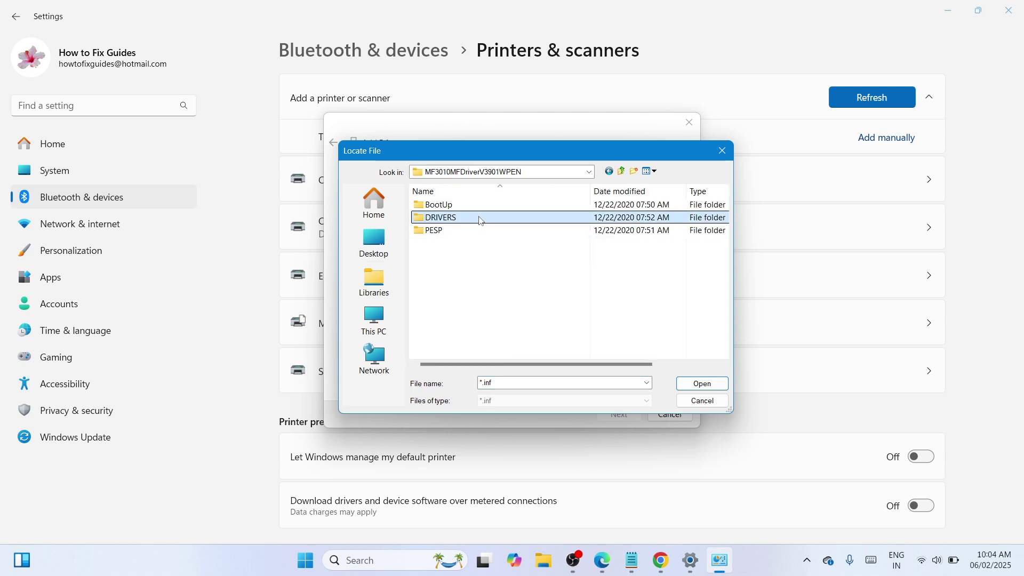
double_click(526, 224)
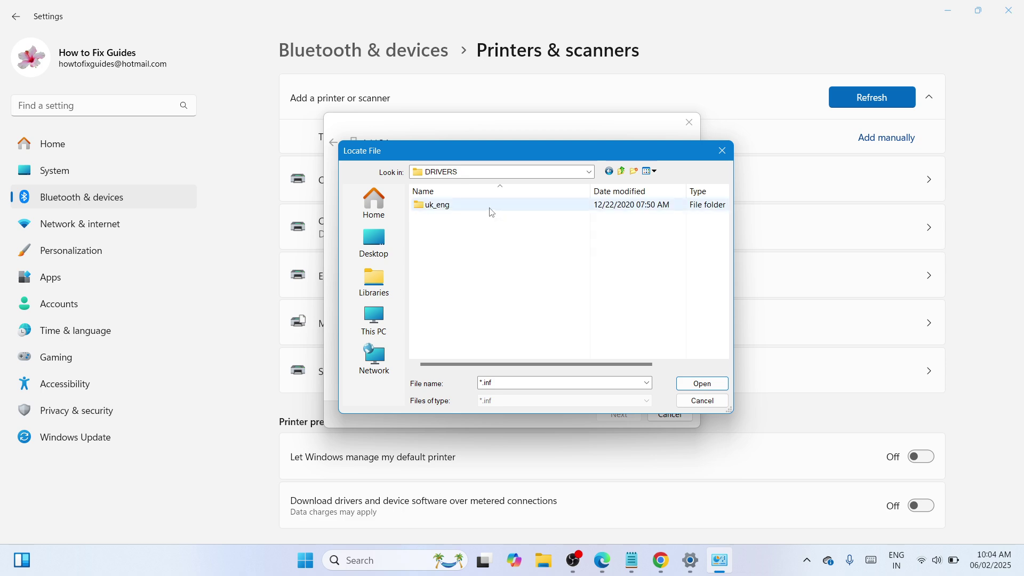
left_click(492, 213)
double_click(516, 213)
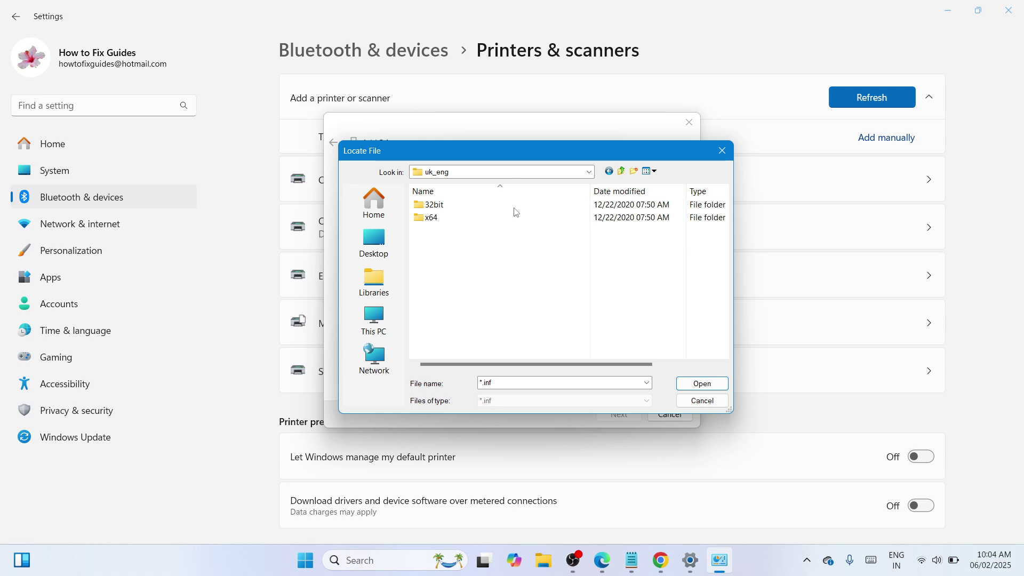
left_click(517, 219)
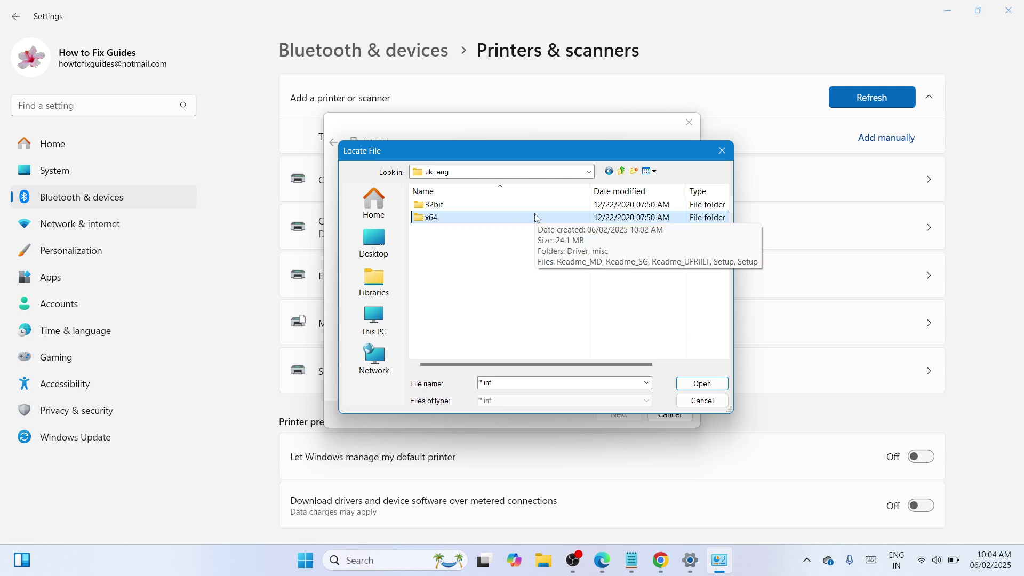
double_click(537, 218)
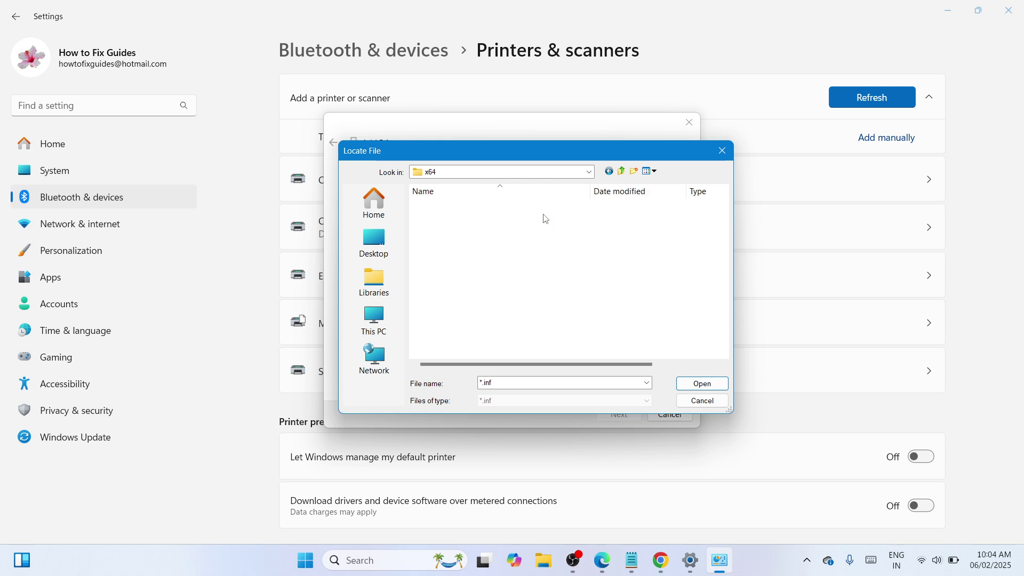
left_click(523, 205)
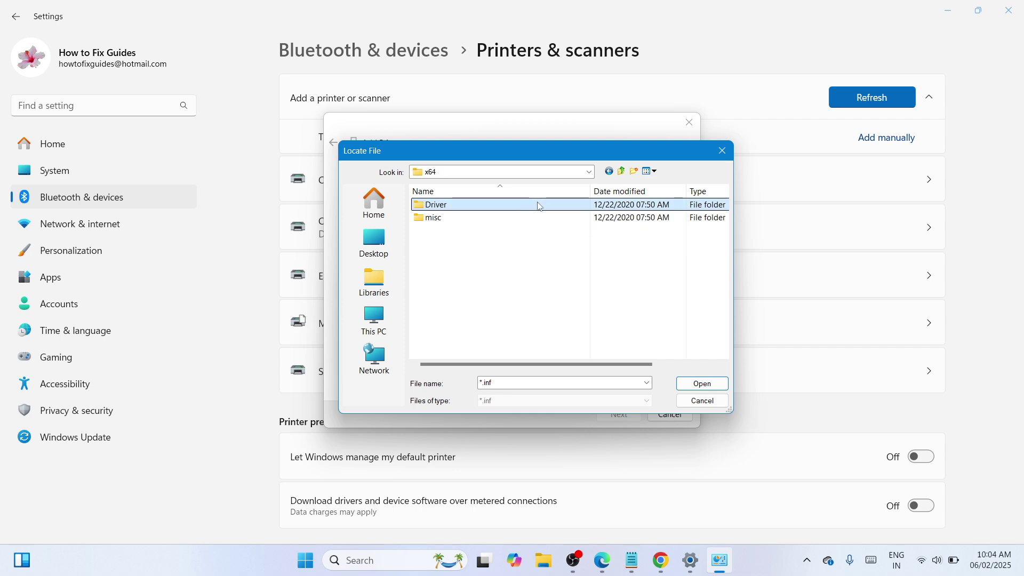
double_click(542, 205)
left_click(541, 205)
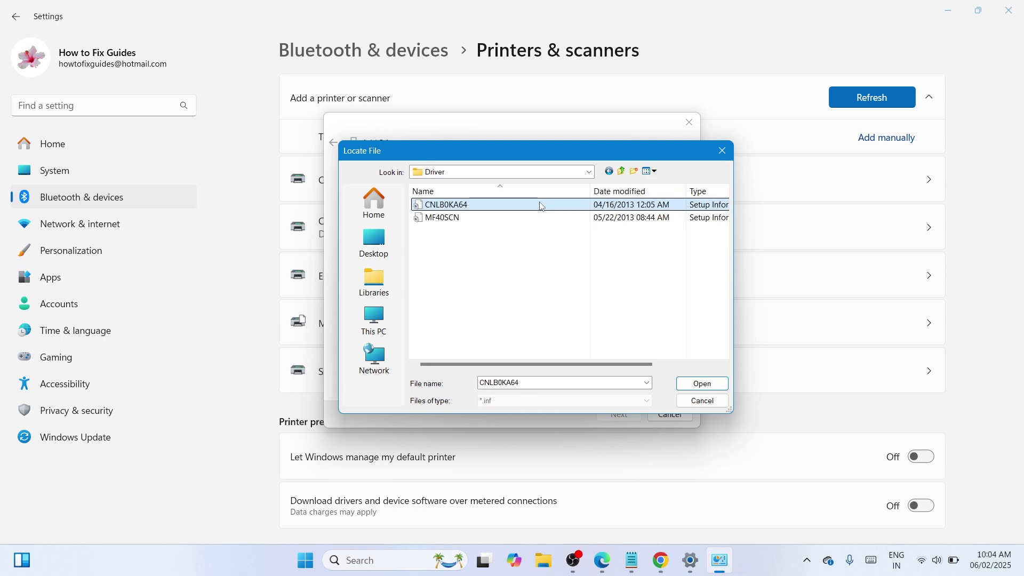
left_click(691, 385)
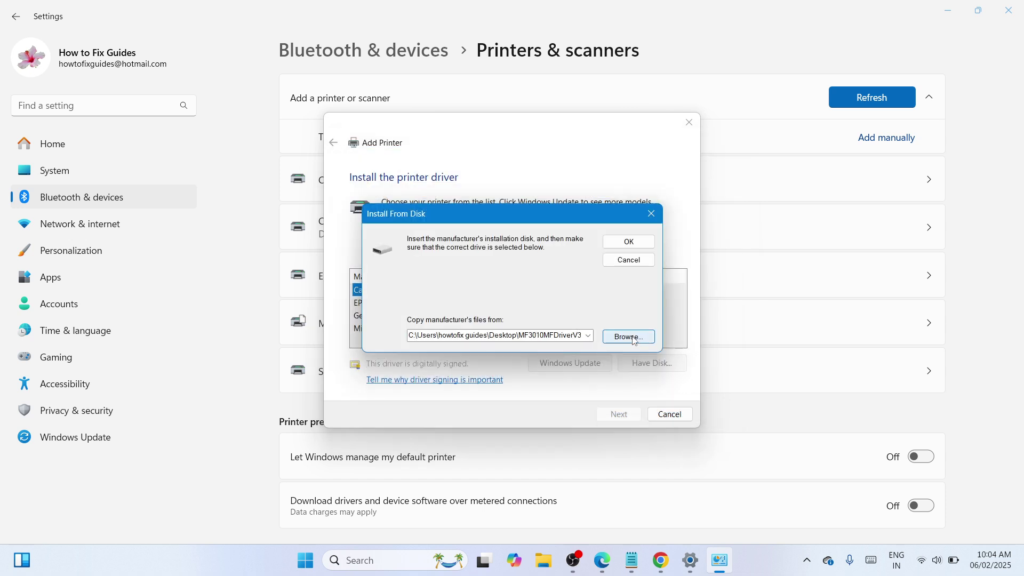
left_click(629, 242)
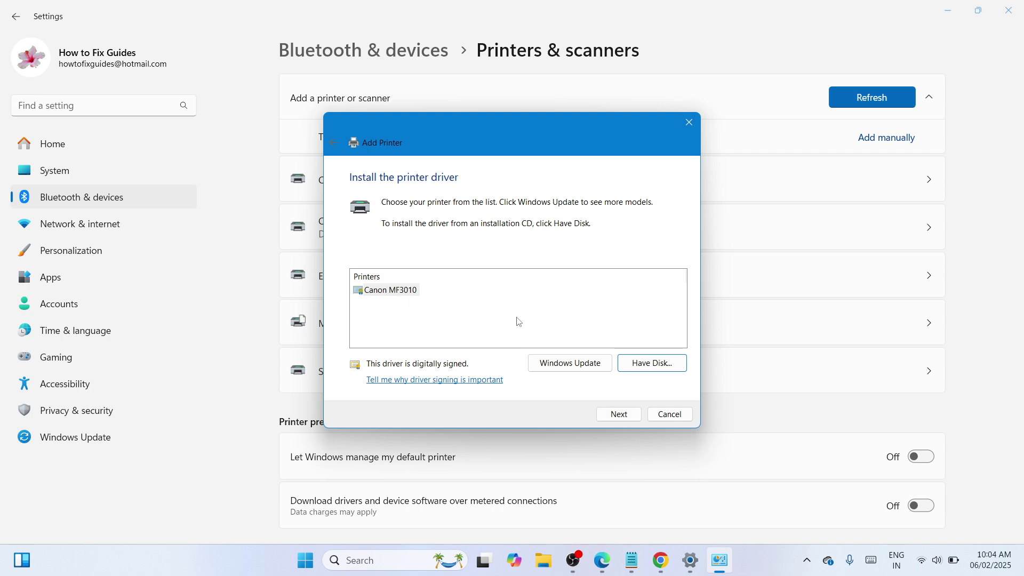
Install the Canon MF3010 driver, keep Canon MF3010 as the printer name, and finish the Add Printer wizard
left_click(619, 415)
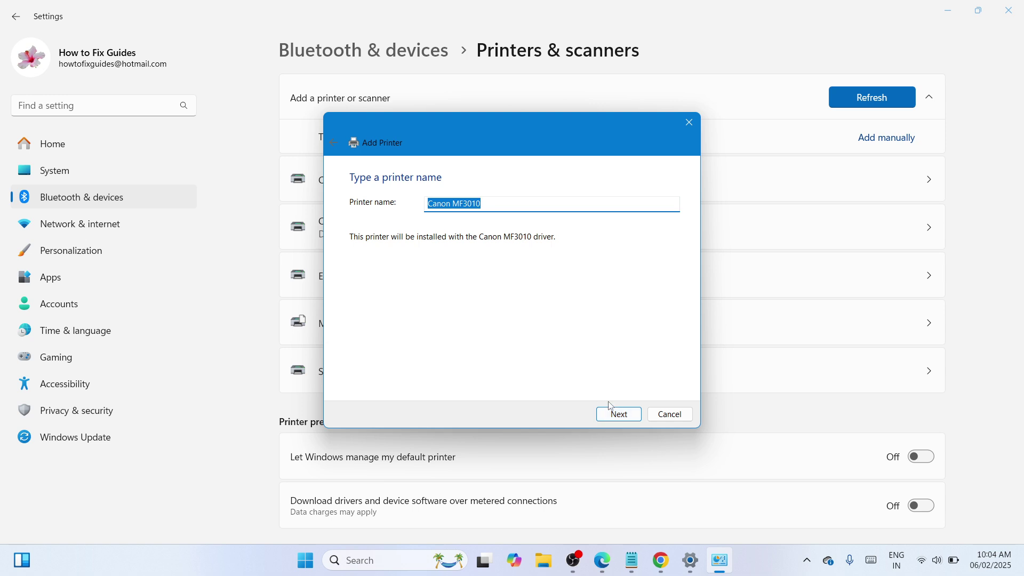
left_click(624, 420)
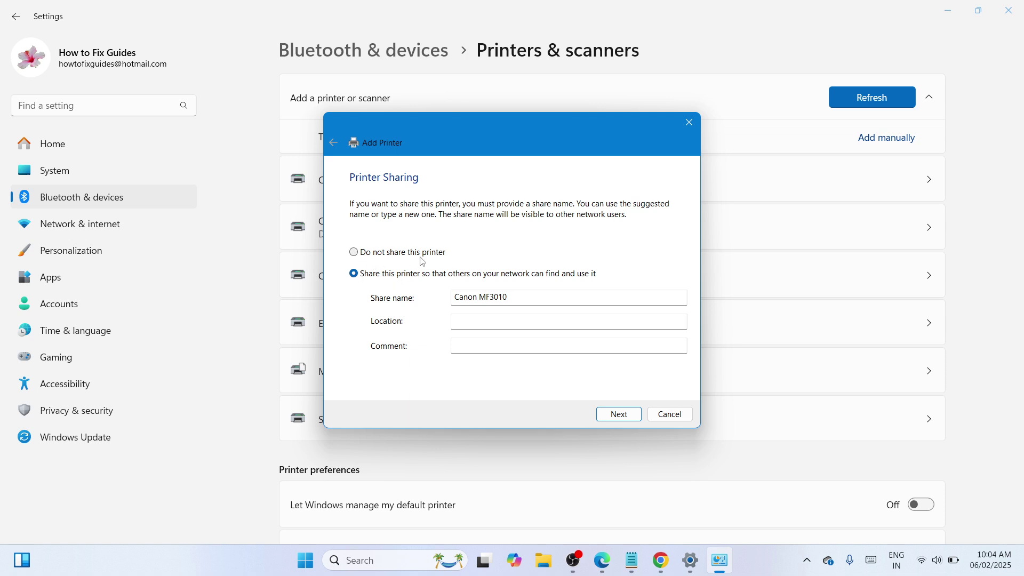
left_click(618, 415)
left_click(617, 415)
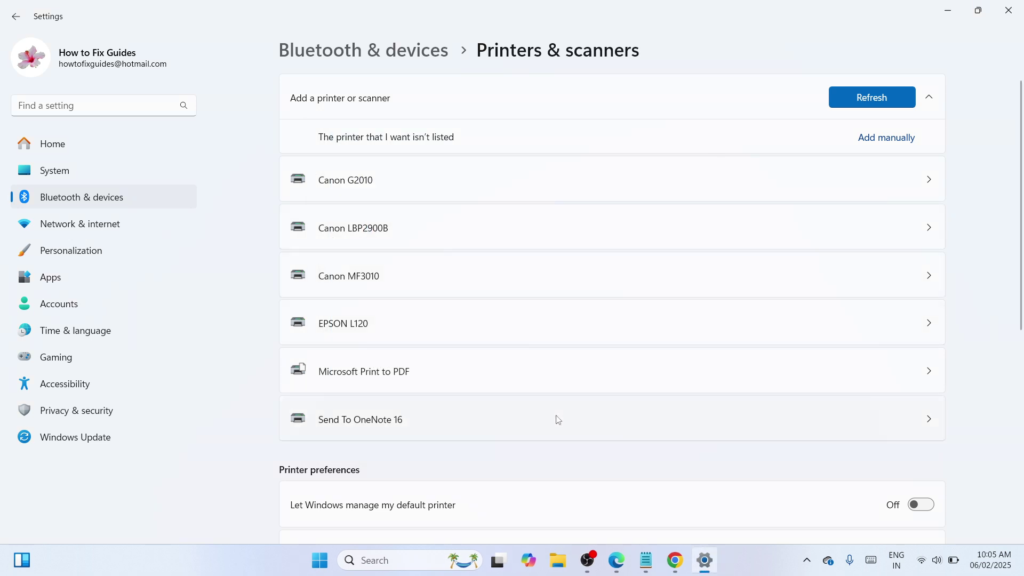
View the Canon MF3010 printer's settings page and minimize the Settings window
left_click(542, 291)
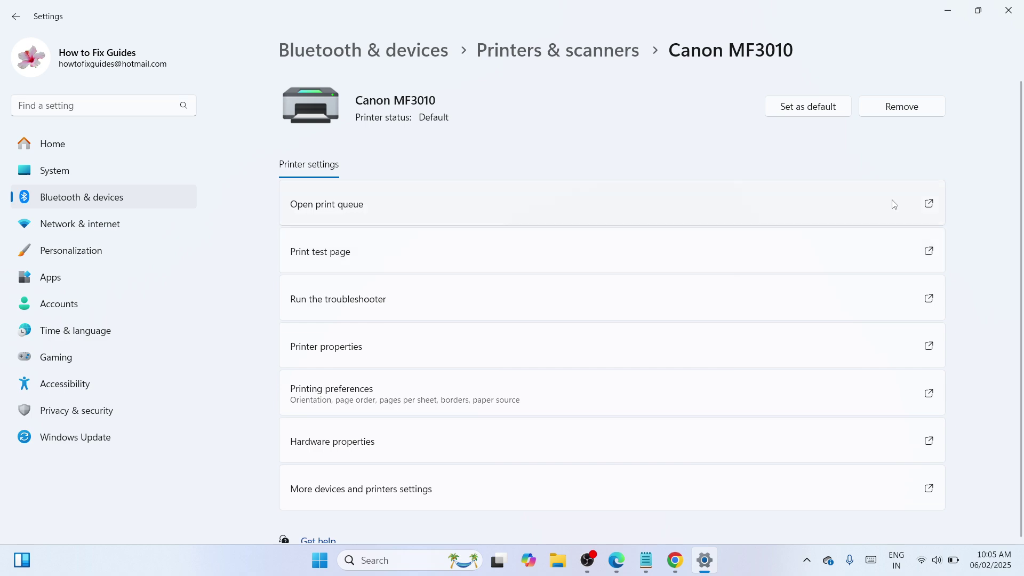
left_click(948, 11)
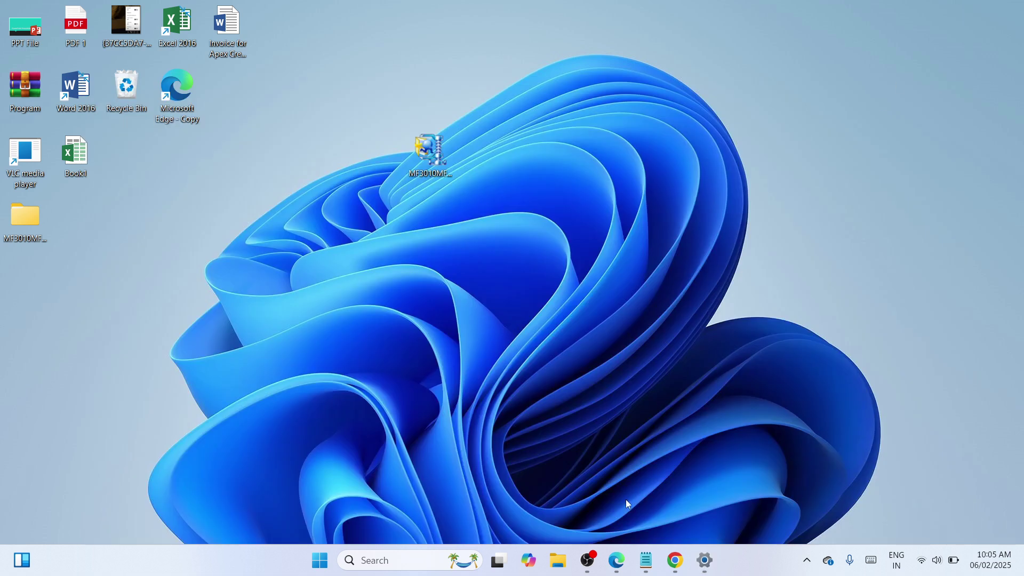